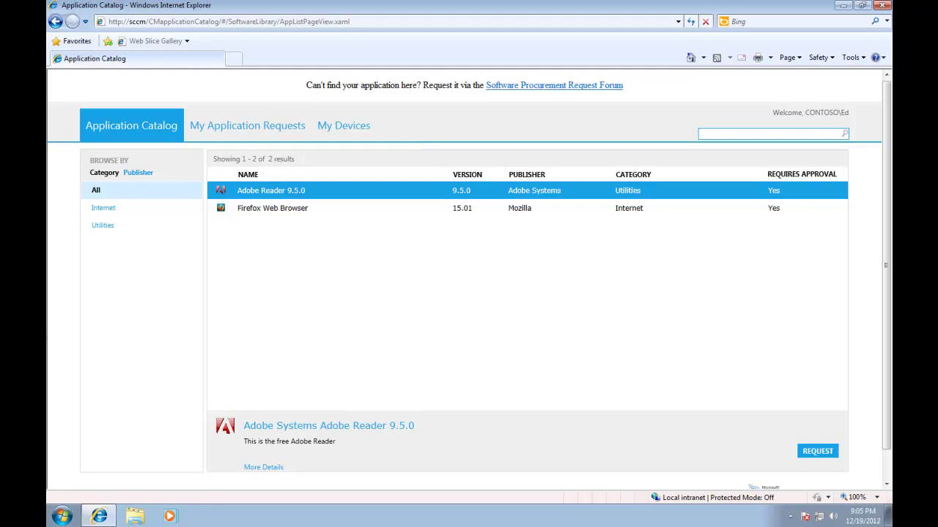
Step: Check which account is signed in by running whoami in a Command Prompt window, and minimize the window
{"action": "left_click", "coordinate": [62, 515]}
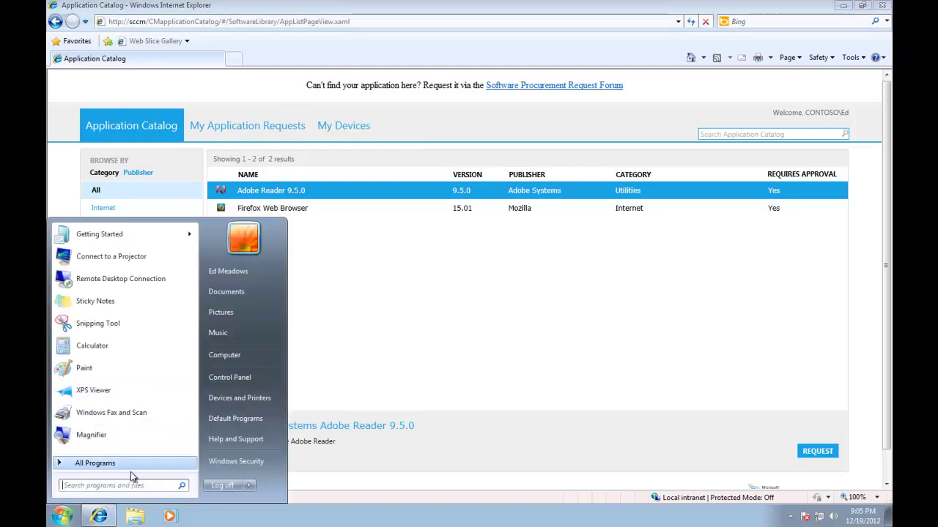
{"action": "key", "text": "Escape"}
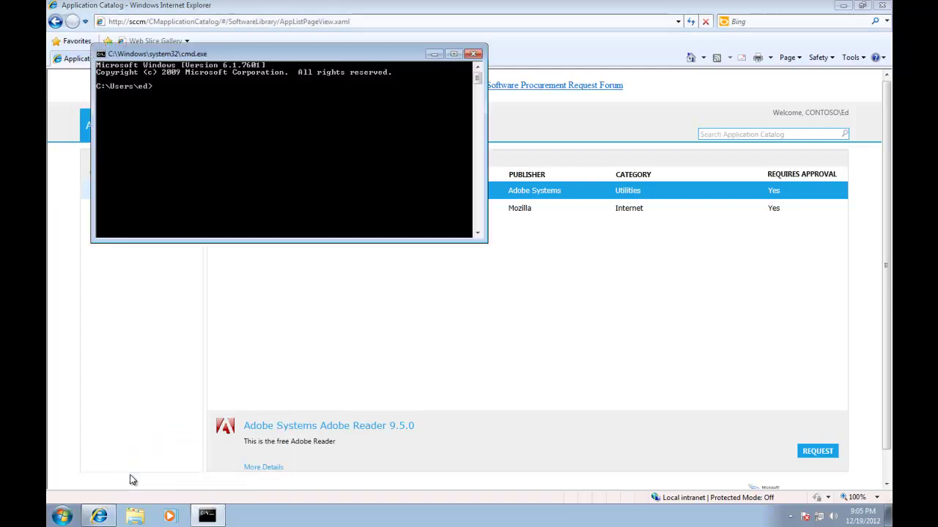
{"action": "type", "text": "whoami"}
{"action": "key", "text": "Return"}
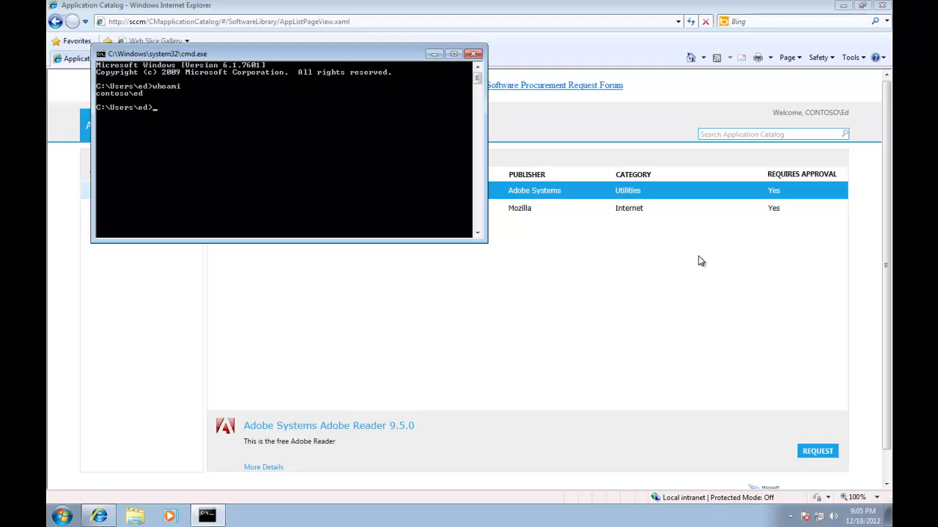
{"action": "left_click", "coordinate": [433, 54]}
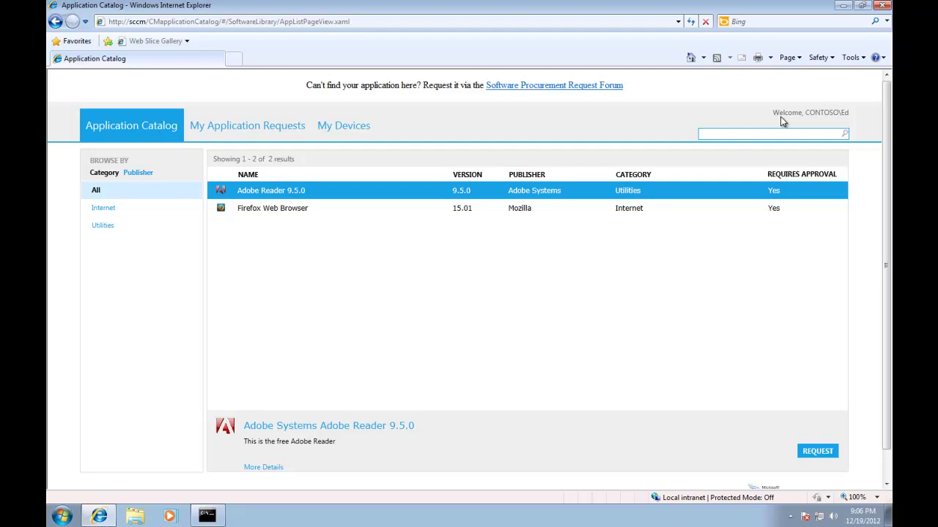
Step: Submit a request for Firefox Web Browser with the reason "I need this for work" and view the submitted application requests
{"action": "left_click", "coordinate": [388, 212]}
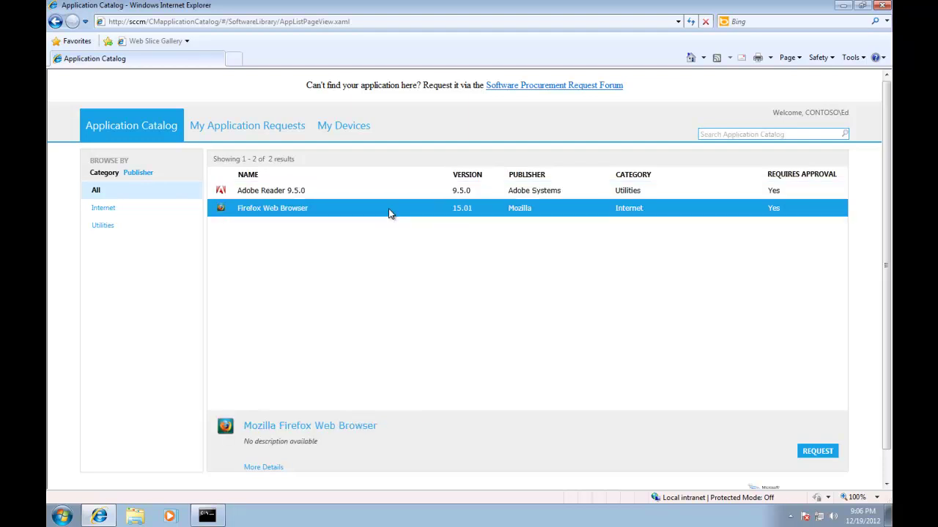
{"action": "left_click", "coordinate": [831, 454]}
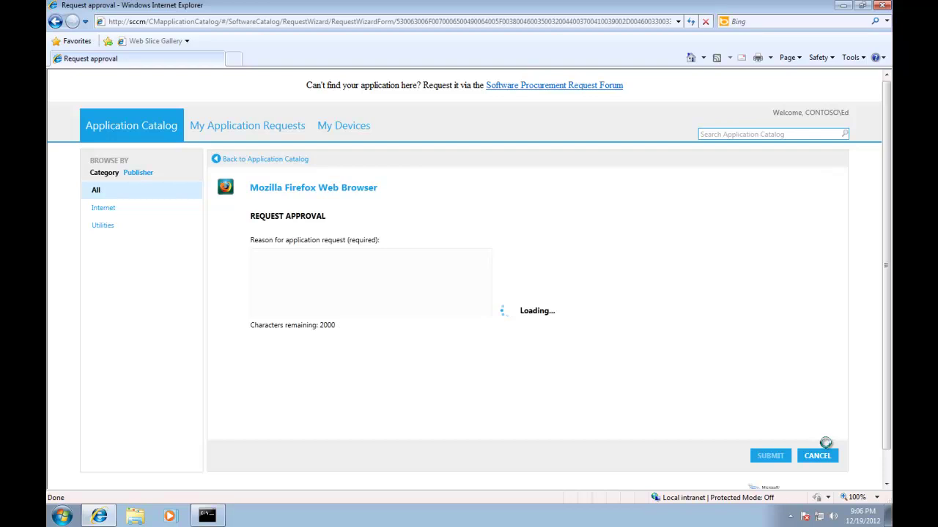
{"action": "left_click", "coordinate": [339, 285]}
{"action": "type", "text": "I need "}
{"action": "type", "text": "th"}
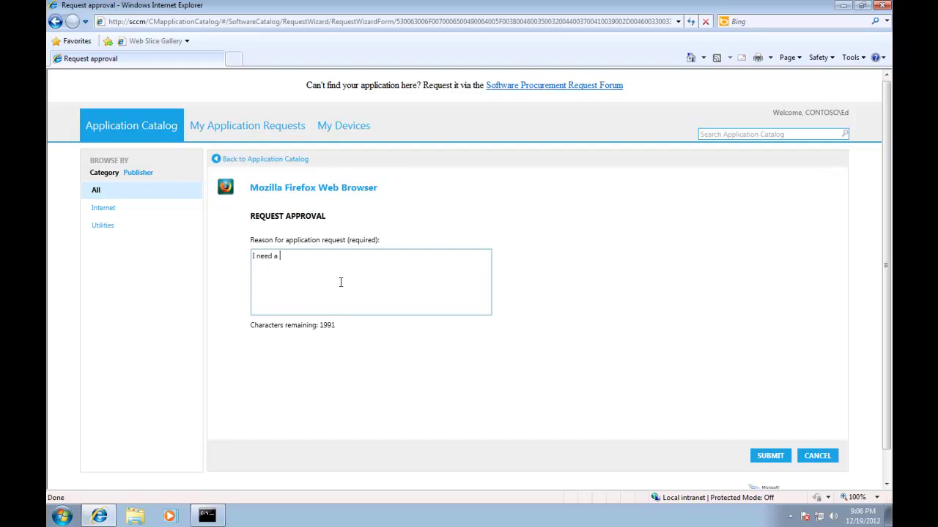
{"action": "type", "text": "is for work"}
{"action": "left_click", "coordinate": [771, 456]}
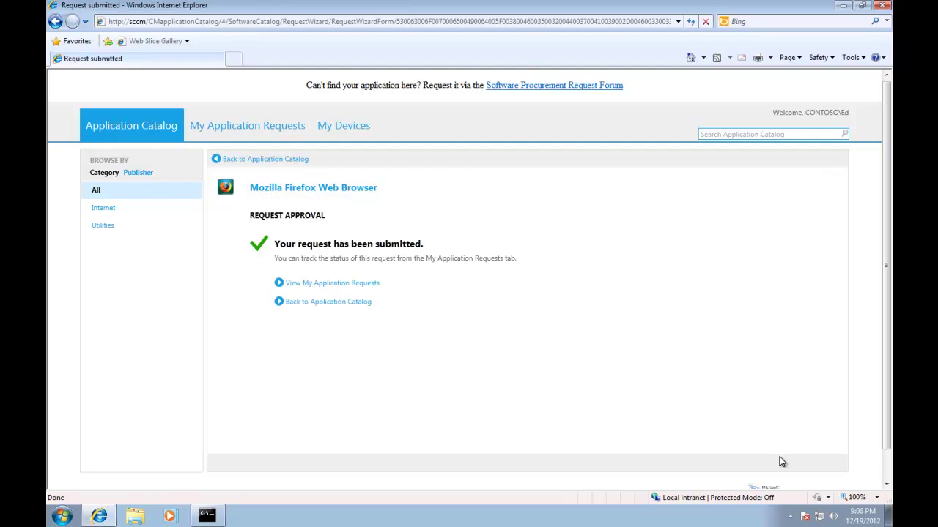
{"action": "left_click", "coordinate": [344, 285]}
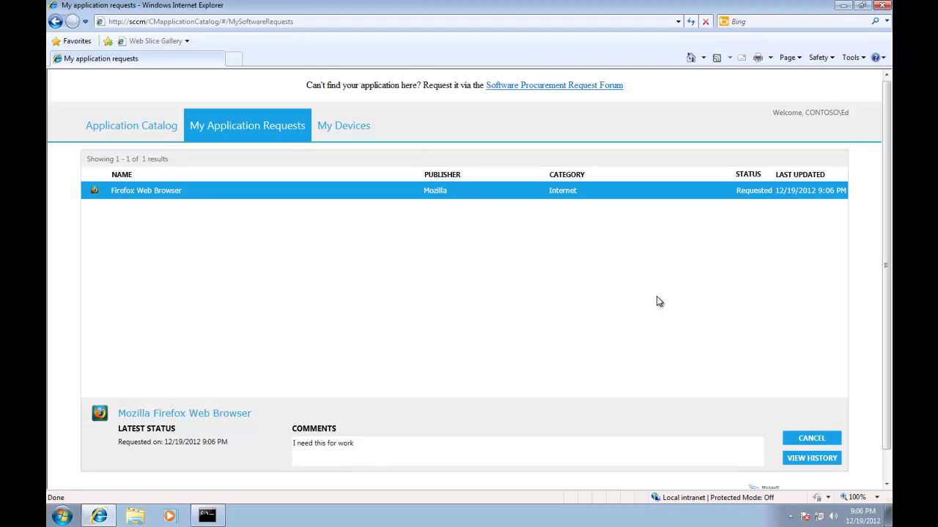
Step: Switch to Orchestrator Runbook Designer in the scorch1 remote session and widen the Connections pane to show the full folder names
{"action": "mouse_move", "coordinate": [733, 5]}
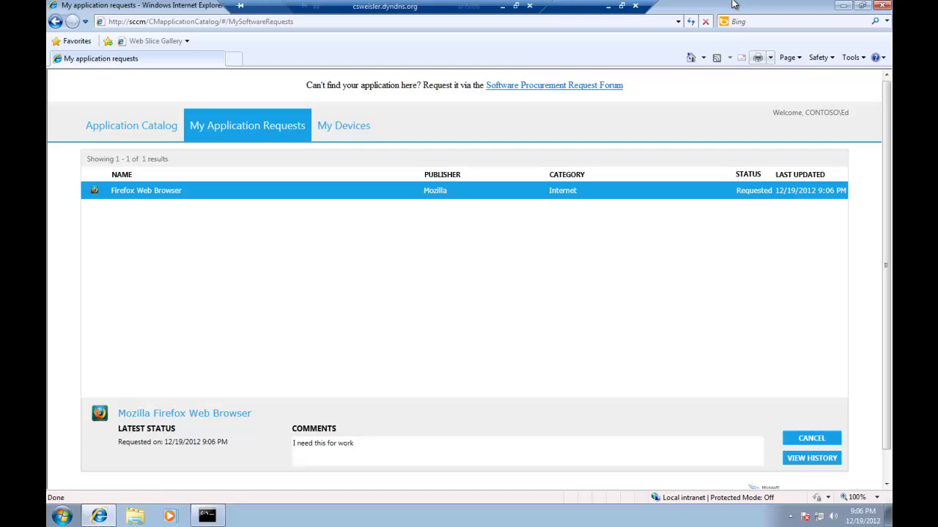
{"action": "left_click", "coordinate": [608, 6]}
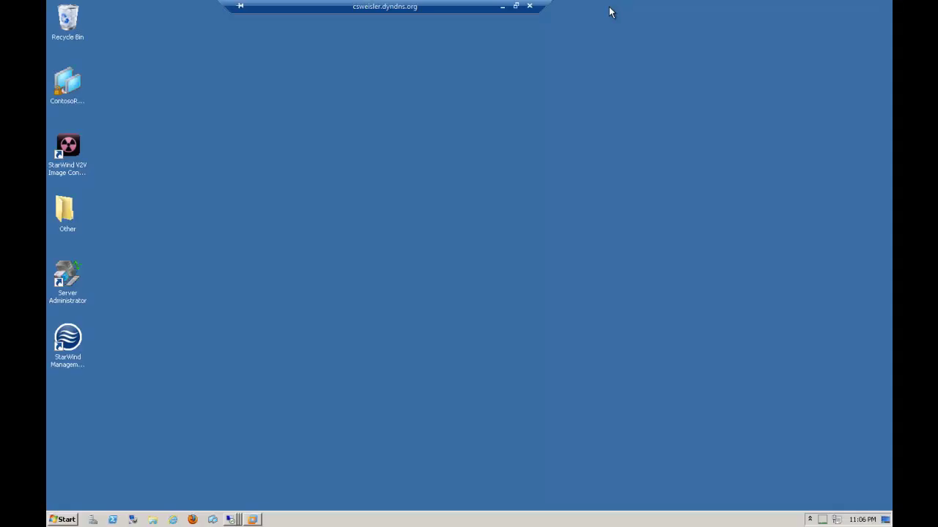
{"action": "left_click", "coordinate": [233, 519]}
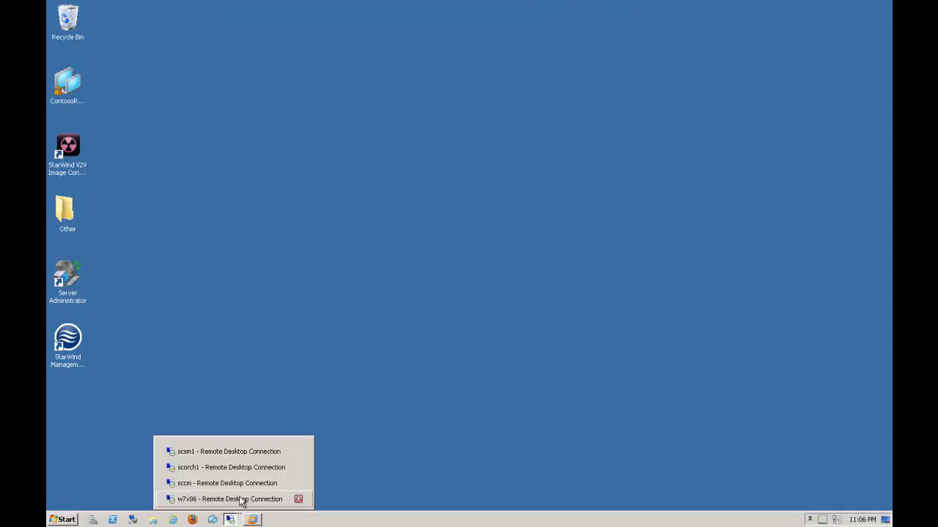
{"action": "left_click", "coordinate": [241, 471]}
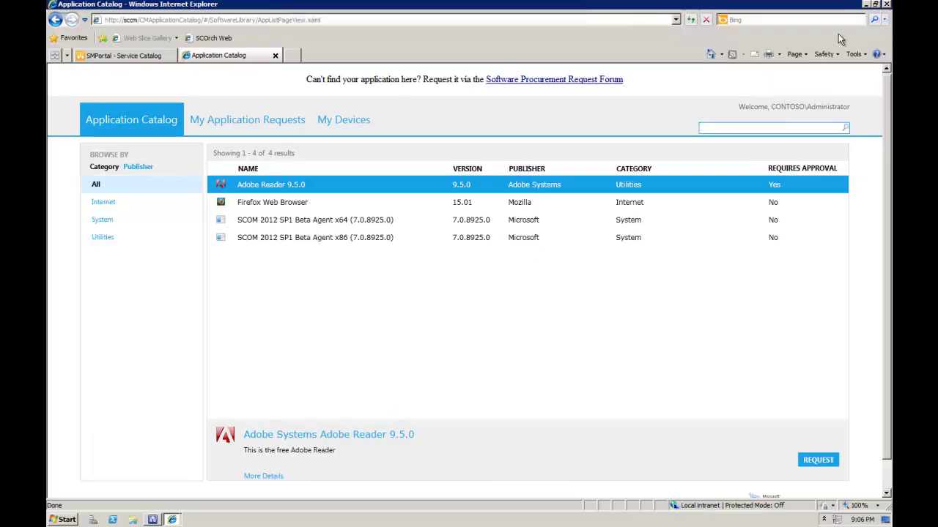
{"action": "left_click", "coordinate": [865, 5]}
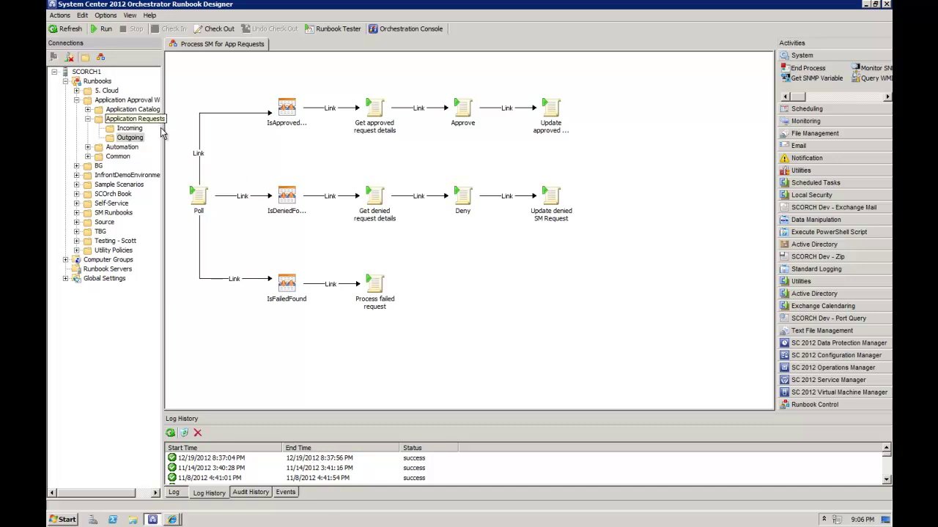
{"action": "left_click_drag", "start_coordinate": [162, 130], "coordinate": [294, 133]}
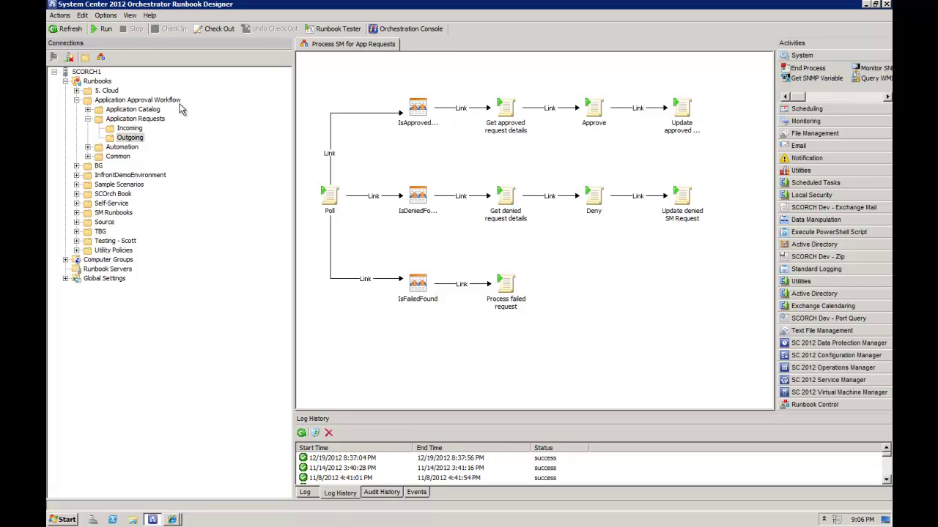
Step: Run the Poll ConfigMgr for Application Requests runbook from the Incoming folder of the Application Approval Workflow
{"action": "left_click", "coordinate": [176, 100]}
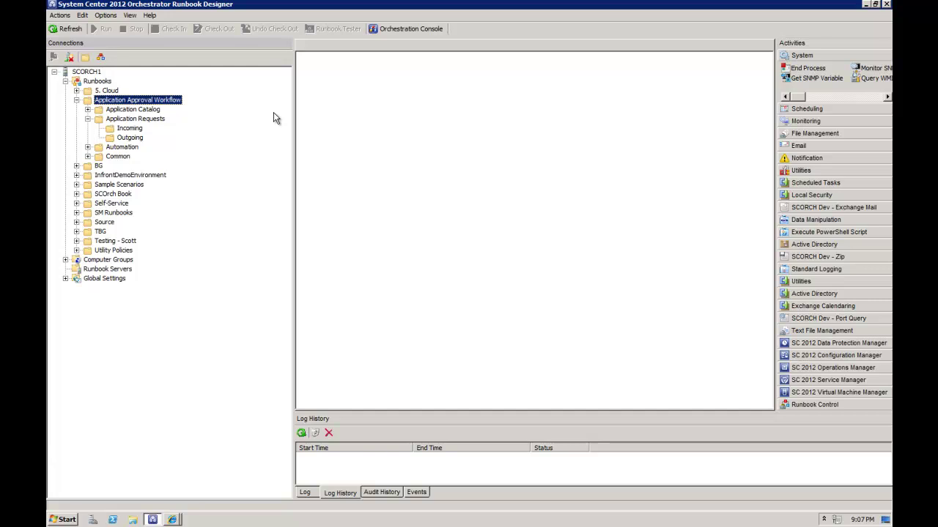
{"action": "left_click", "coordinate": [148, 119]}
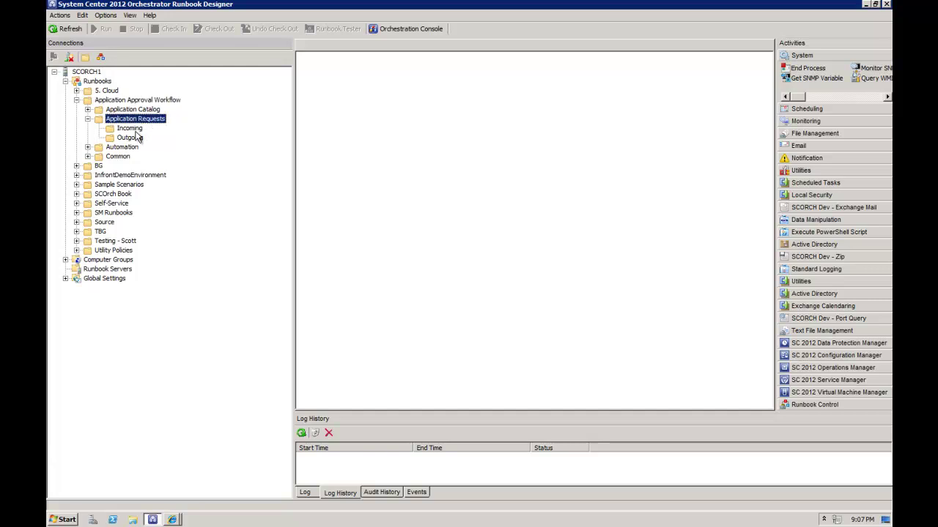
{"action": "left_click", "coordinate": [132, 128]}
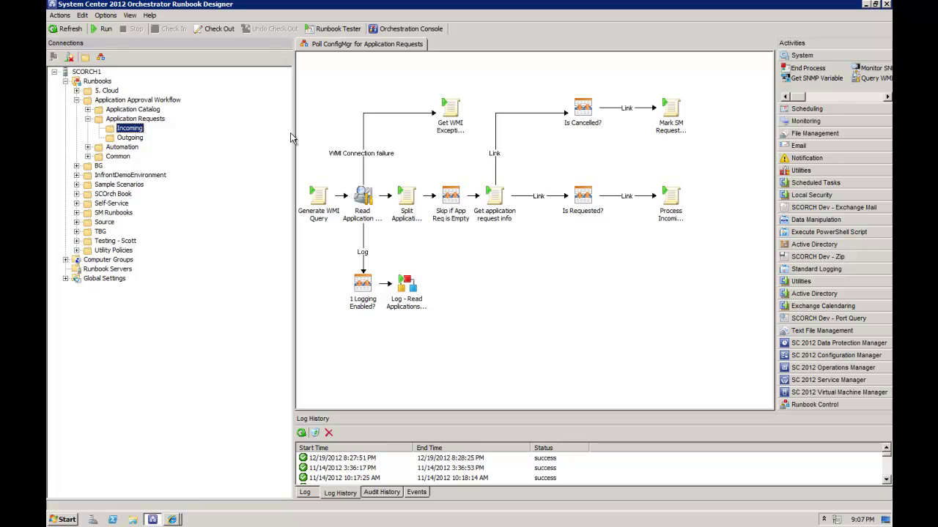
{"action": "left_click", "coordinate": [105, 29]}
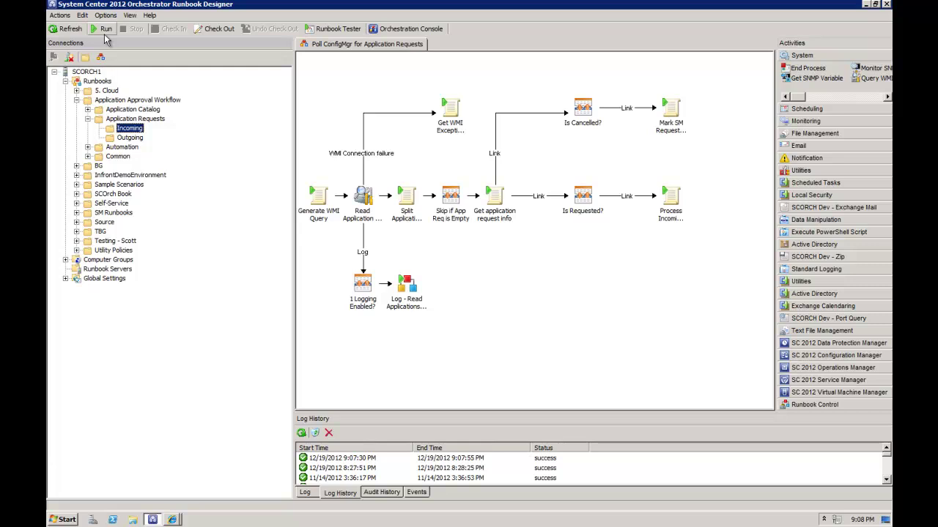
Step: Switch to the sccm remote session and show the manager's My Activities list in SMPortal
{"action": "mouse_move", "coordinate": [614, 6]}
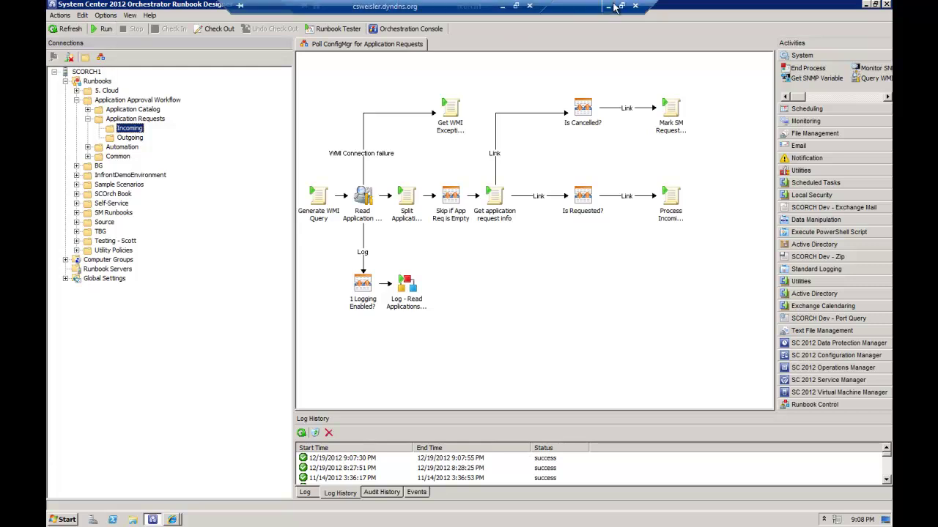
{"action": "left_click", "coordinate": [613, 6]}
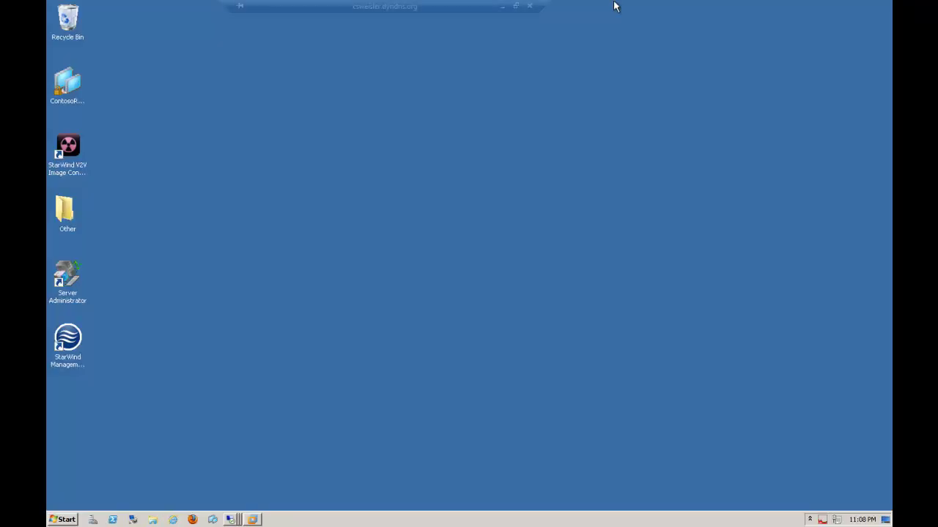
{"action": "left_click", "coordinate": [235, 520]}
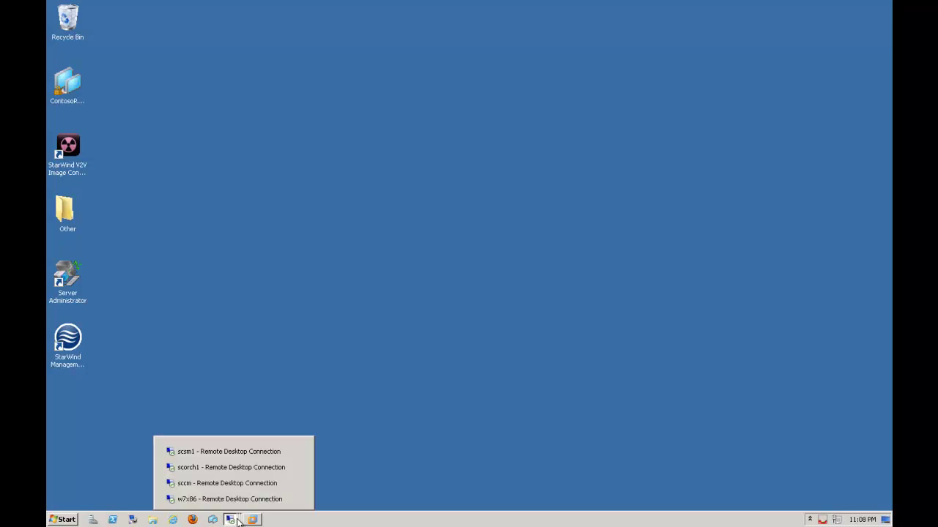
{"action": "left_click", "coordinate": [252, 485]}
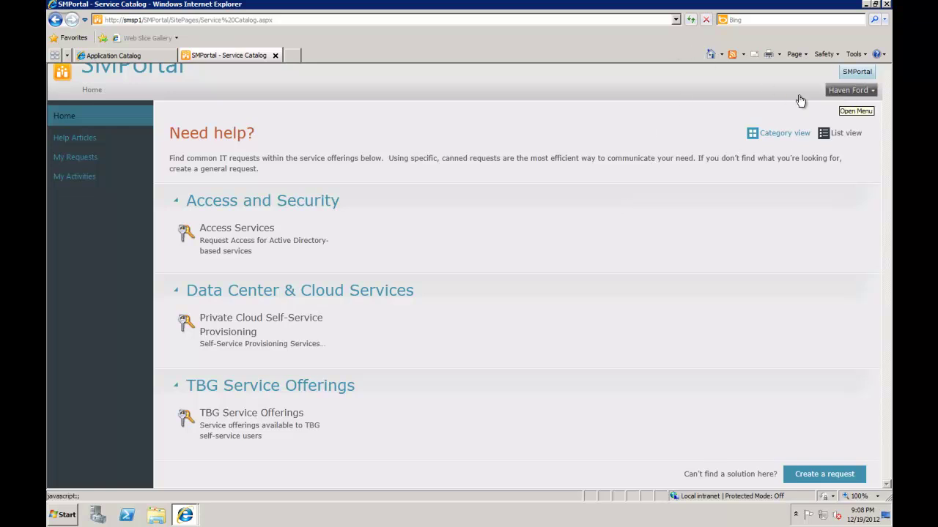
{"action": "left_click", "coordinate": [74, 120]}
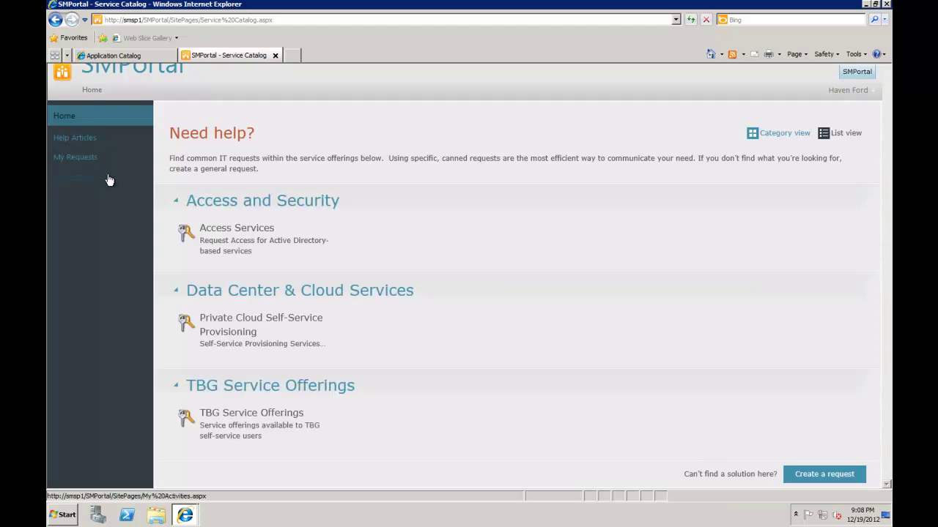
{"action": "left_click", "coordinate": [138, 178]}
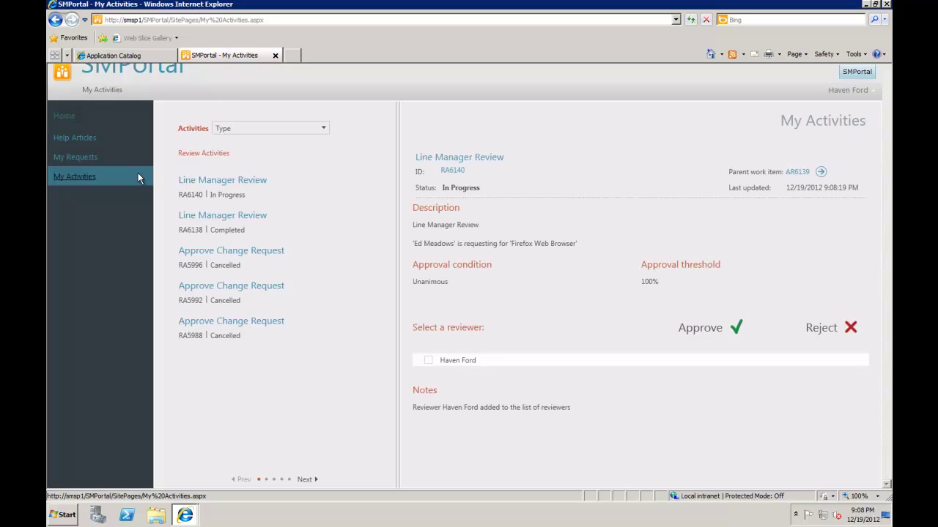
Step: Approve the in-progress Line Manager Review as the listed reviewer with the comment "You got it!" and return to the portal home
{"action": "left_click", "coordinate": [241, 183]}
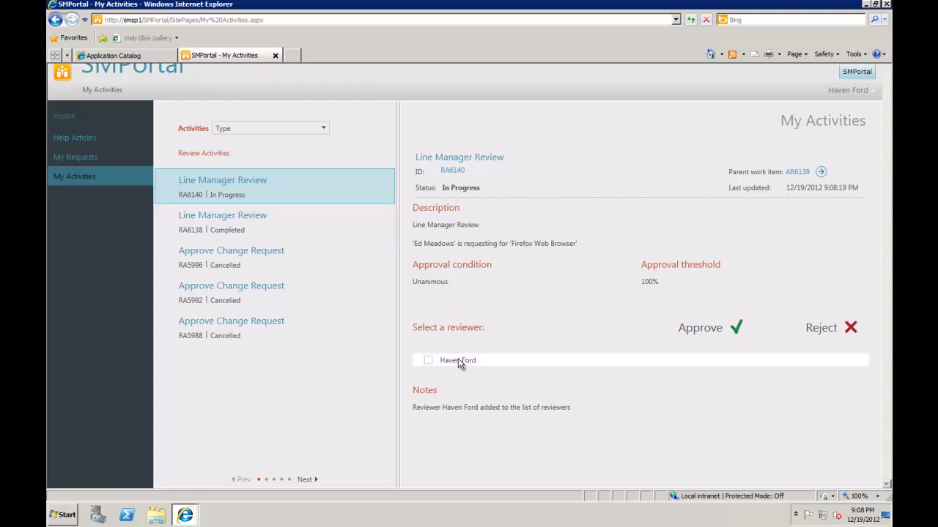
{"action": "left_click", "coordinate": [427, 362]}
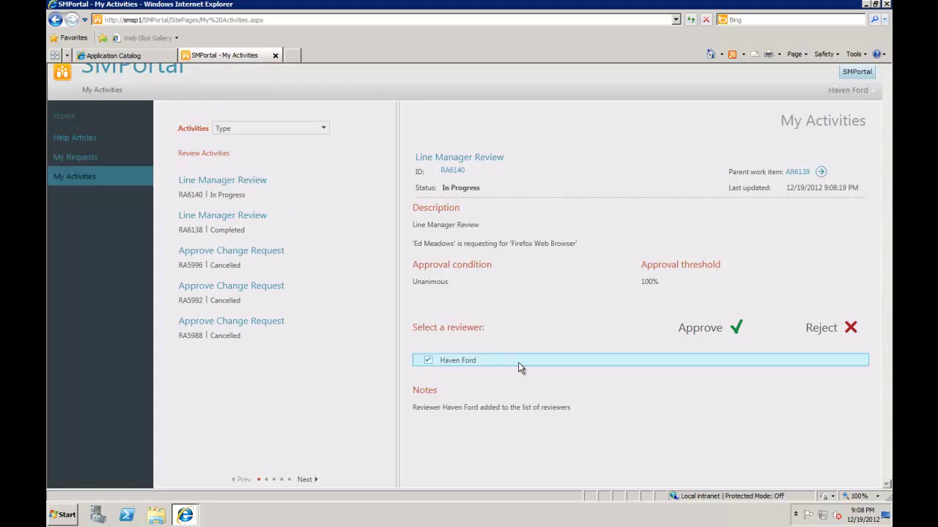
{"action": "left_click", "coordinate": [703, 335]}
{"action": "left_click", "coordinate": [729, 370]}
{"action": "type", "text": "You "}
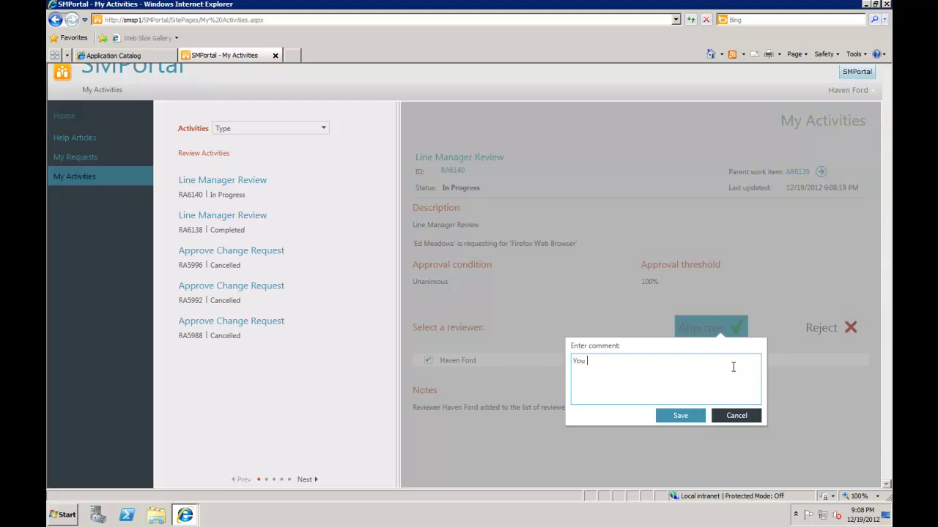
{"action": "type", "text": "got it!"}
{"action": "left_click", "coordinate": [695, 415]}
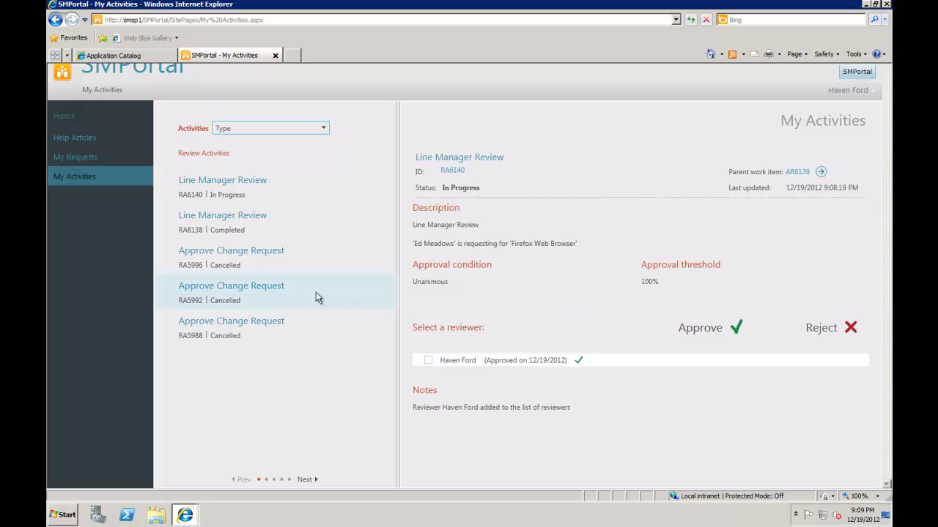
{"action": "left_click", "coordinate": [71, 119]}
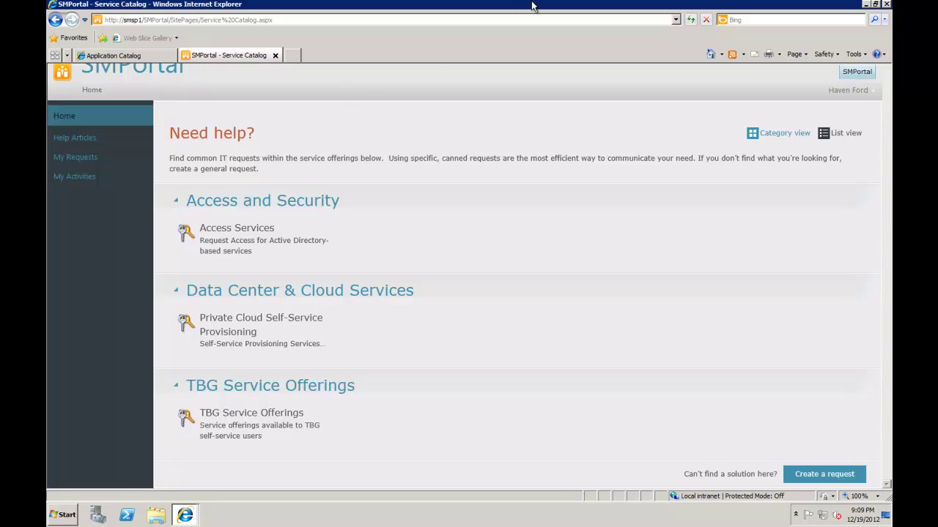
Step: Switch back to the scorch1 remote session and run the Process SM for App Requests runbook from the Outgoing folder
{"action": "mouse_move", "coordinate": [528, 4]}
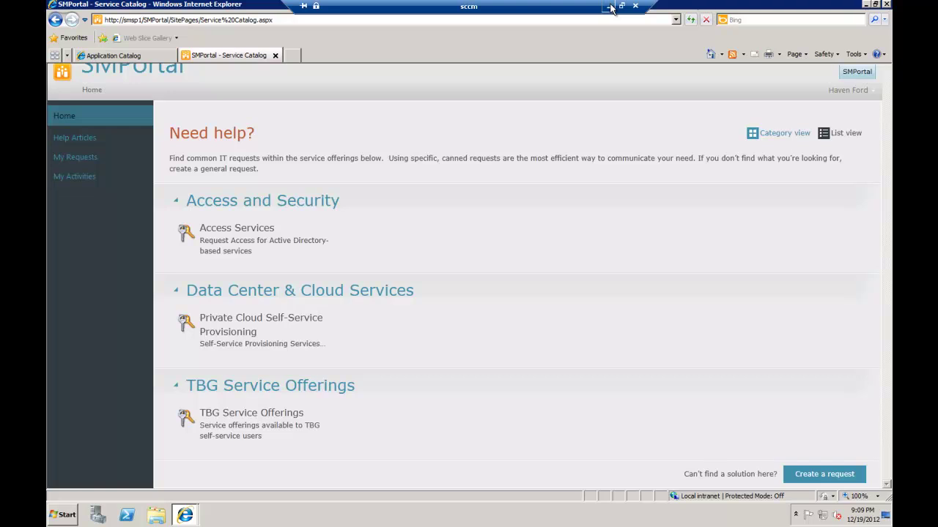
{"action": "left_click", "coordinate": [610, 7]}
{"action": "left_click", "coordinate": [231, 520]}
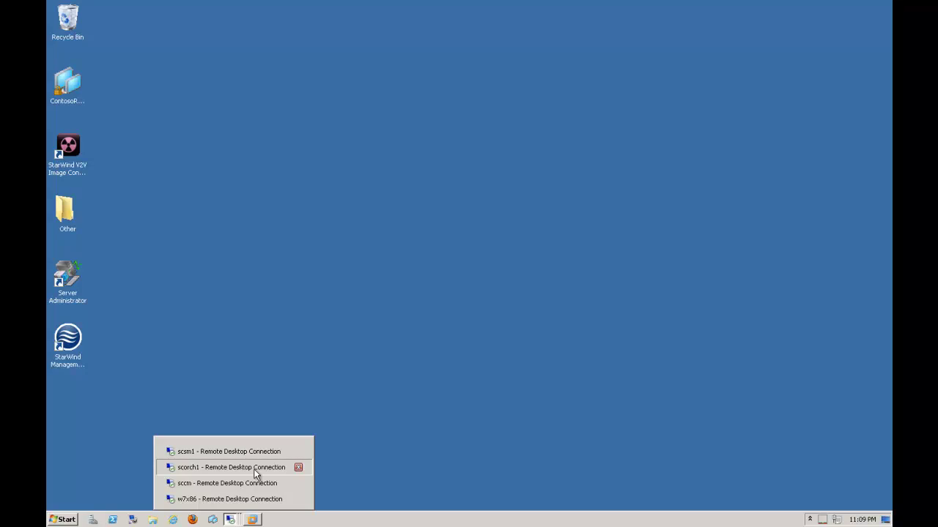
{"action": "left_click", "coordinate": [255, 469]}
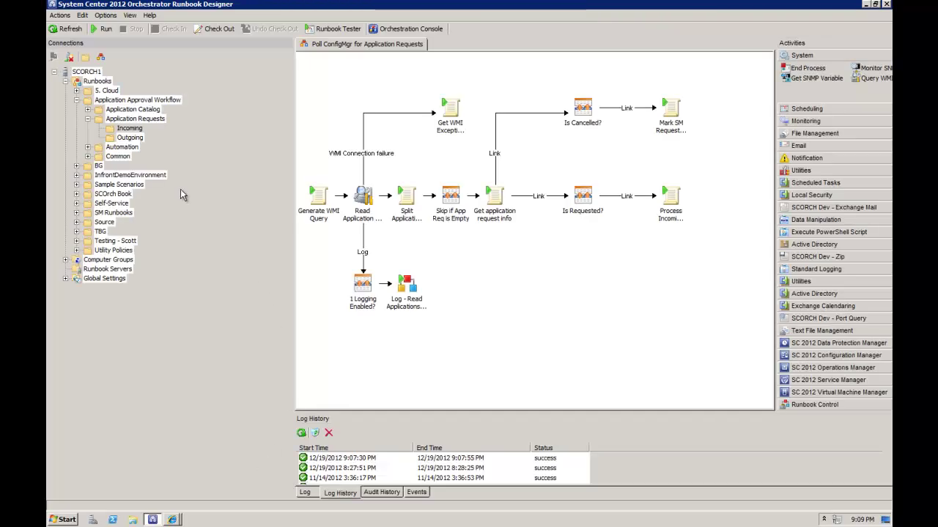
{"action": "left_click", "coordinate": [132, 138]}
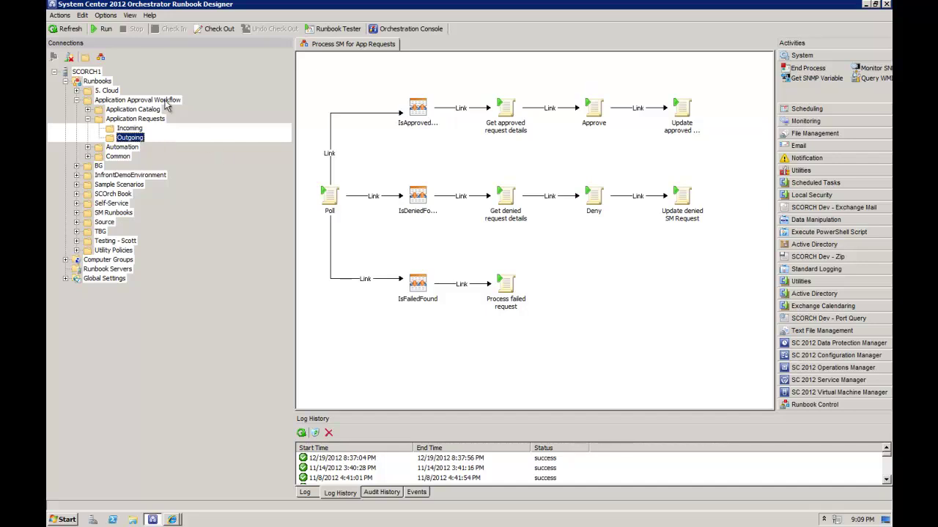
{"action": "left_click", "coordinate": [105, 30]}
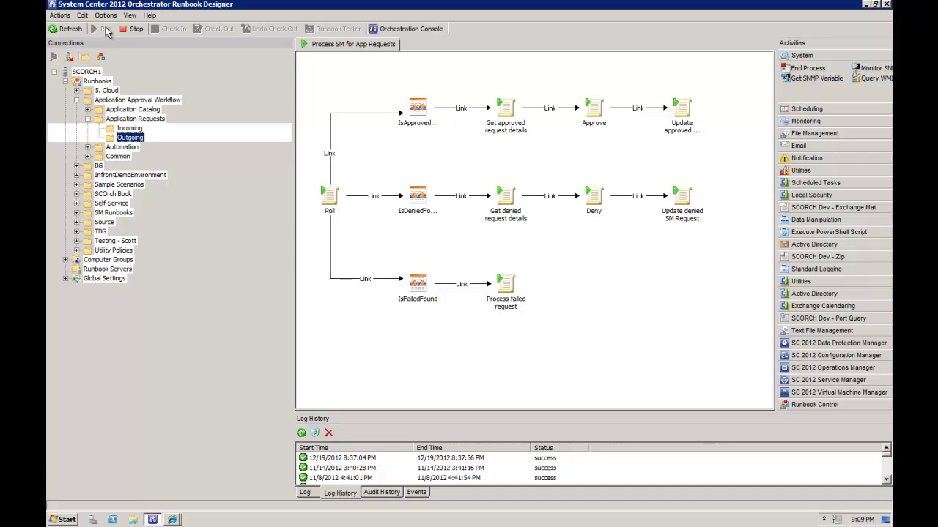
Step: Leave the scorch1 remote session and switch to the w7x86 remote session showing My Application Requests
{"action": "mouse_move", "coordinate": [619, 3]}
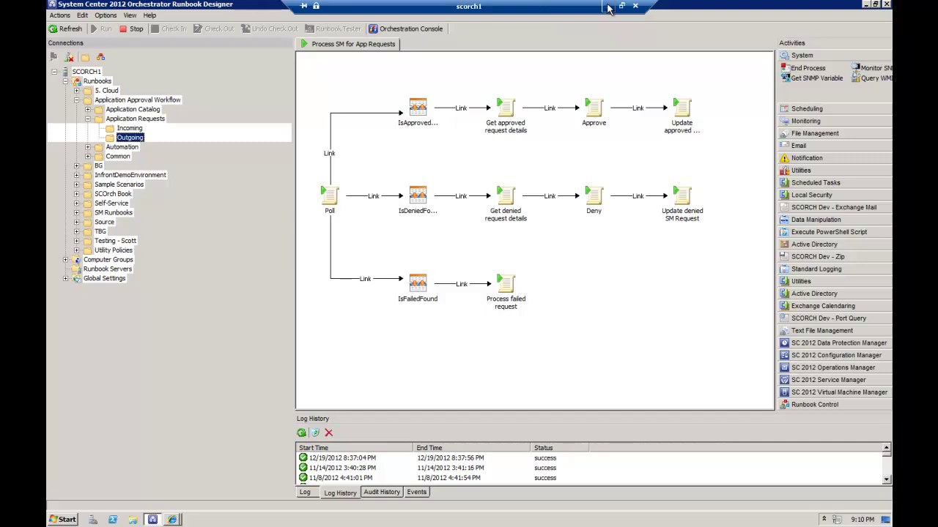
{"action": "left_click", "coordinate": [608, 5]}
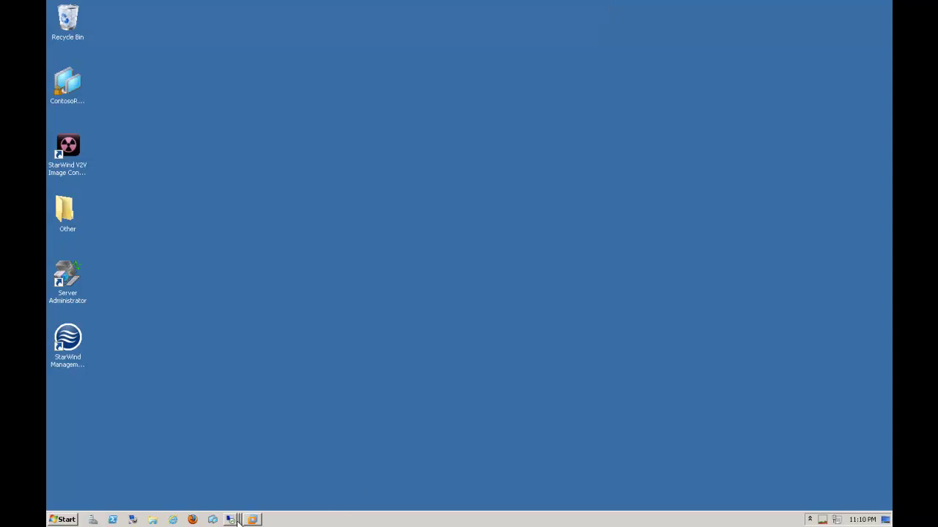
{"action": "mouse_move", "coordinate": [237, 518]}
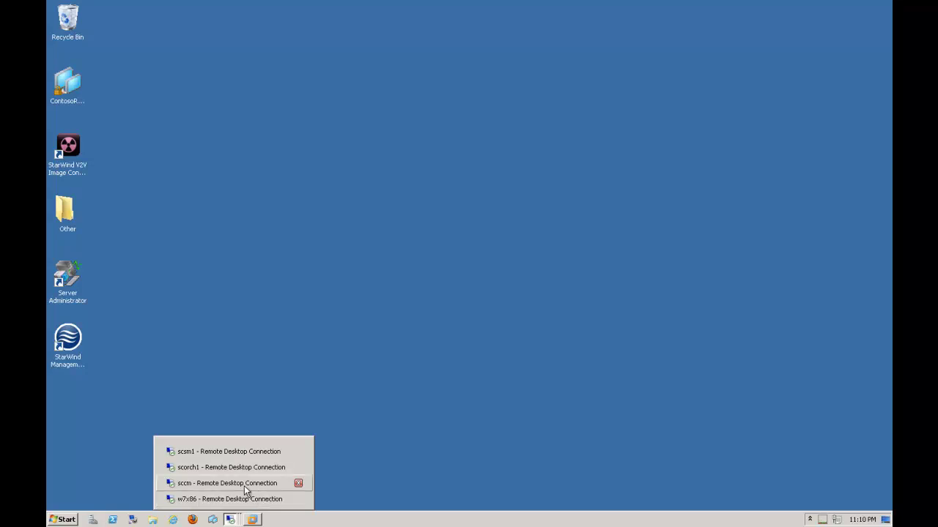
{"action": "left_click", "coordinate": [242, 499]}
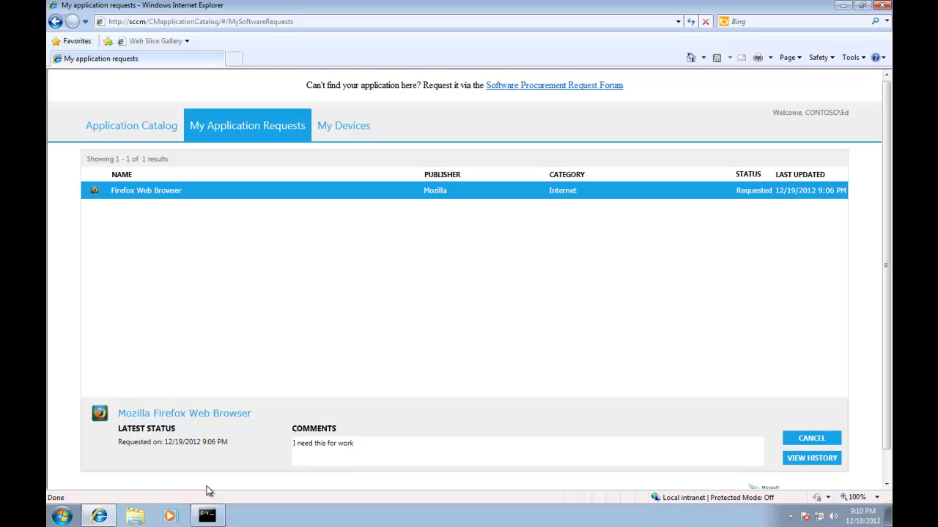
Step: Open the Configuration Manager client properties from Control Panel, with its items shown as large icons
{"action": "left_click", "coordinate": [62, 517]}
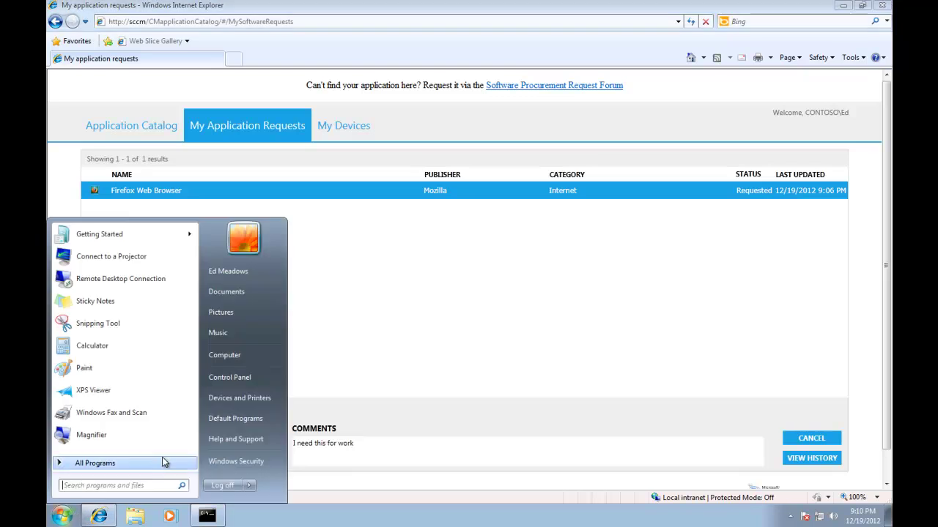
{"action": "left_click", "coordinate": [254, 377]}
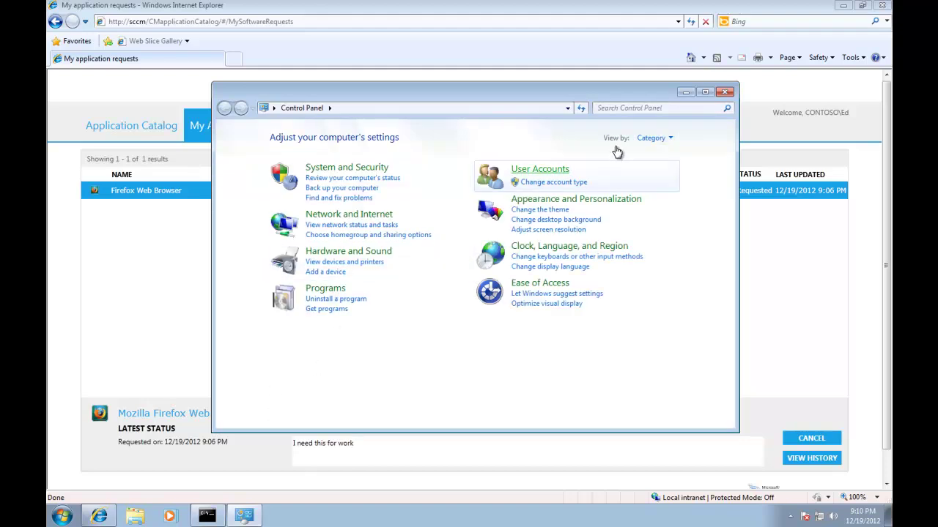
{"action": "left_click", "coordinate": [649, 137]}
{"action": "left_click", "coordinate": [667, 171]}
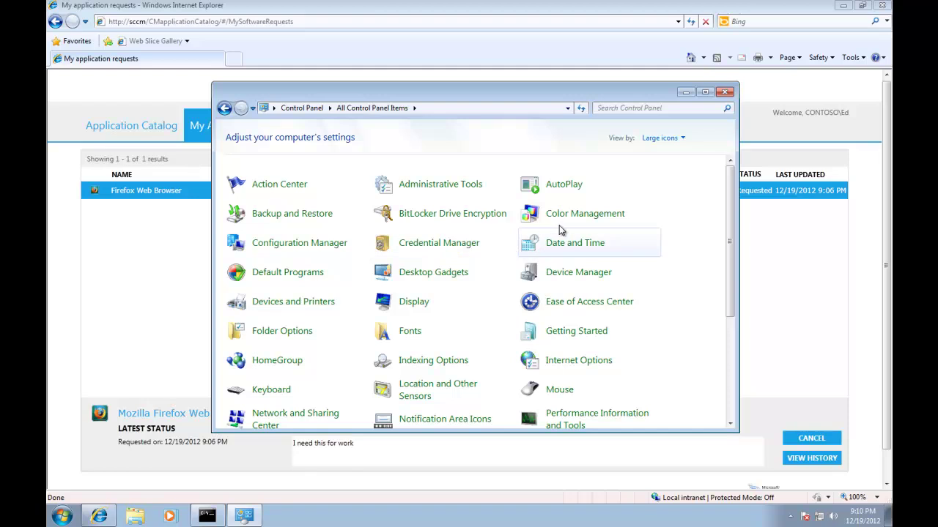
{"action": "left_click", "coordinate": [342, 247]}
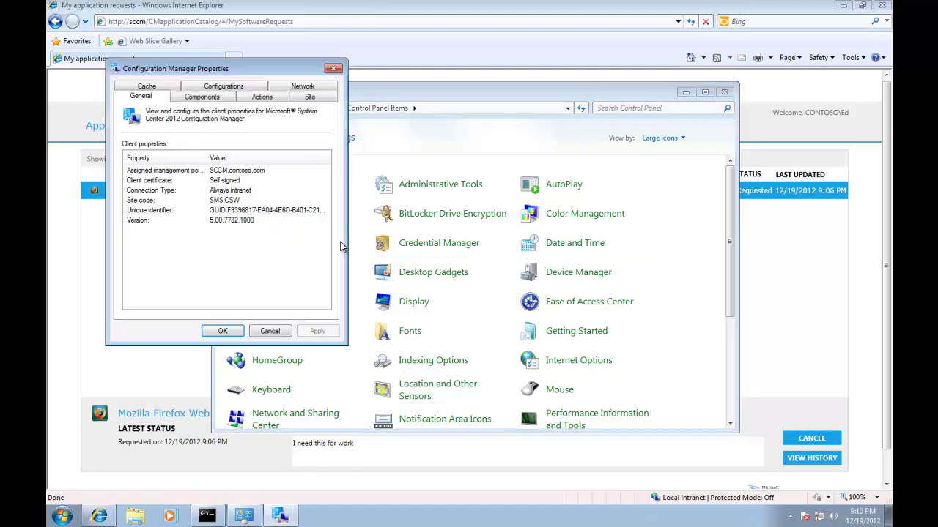
Step: Run the Machine Policy Retrieval & Evaluation Cycle and the User Policy Retrieval & Evaluation Cycle on the client
{"action": "left_click", "coordinate": [262, 98]}
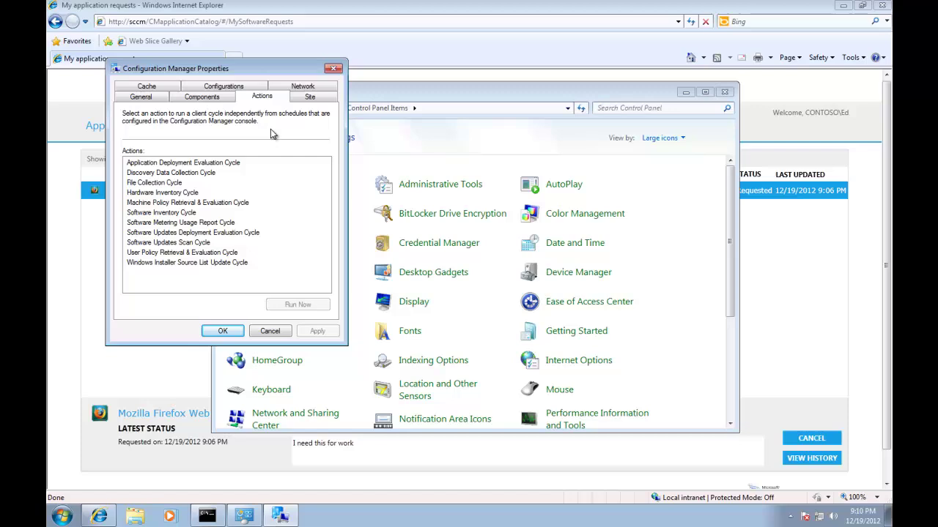
{"action": "left_click", "coordinate": [218, 203]}
{"action": "left_click", "coordinate": [289, 307]}
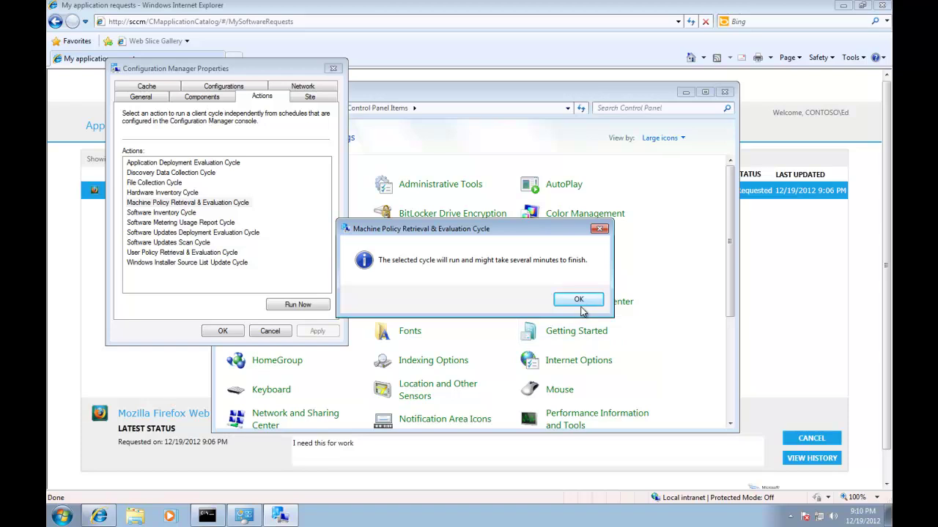
{"action": "left_click", "coordinate": [579, 300]}
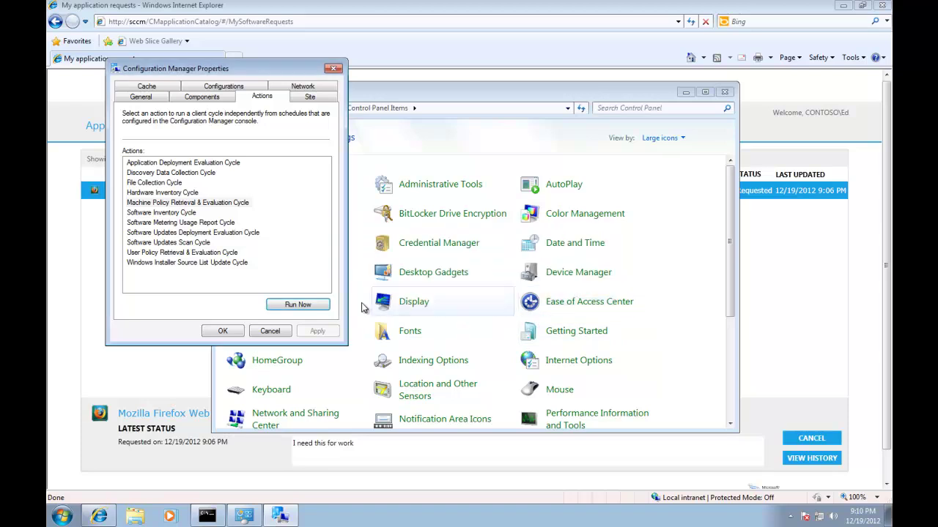
{"action": "left_click", "coordinate": [237, 254]}
{"action": "left_click", "coordinate": [290, 306]}
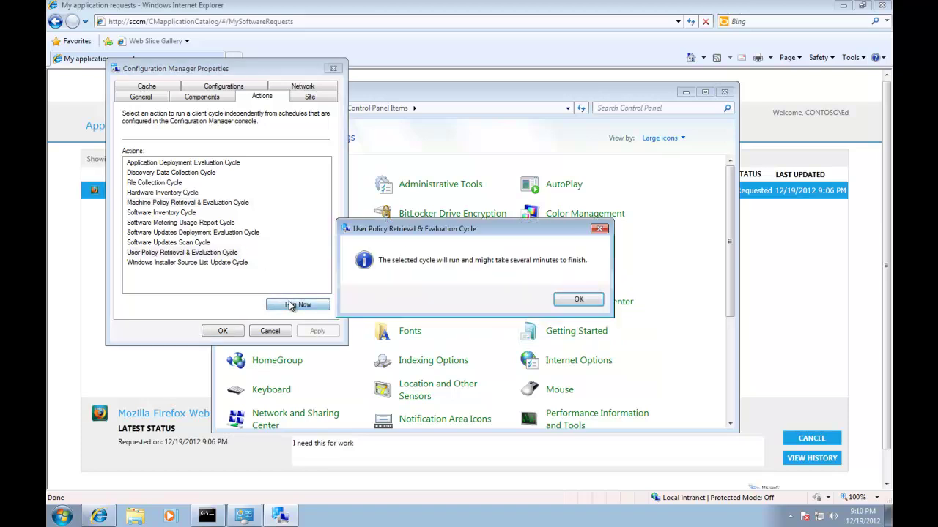
{"action": "left_click", "coordinate": [586, 302]}
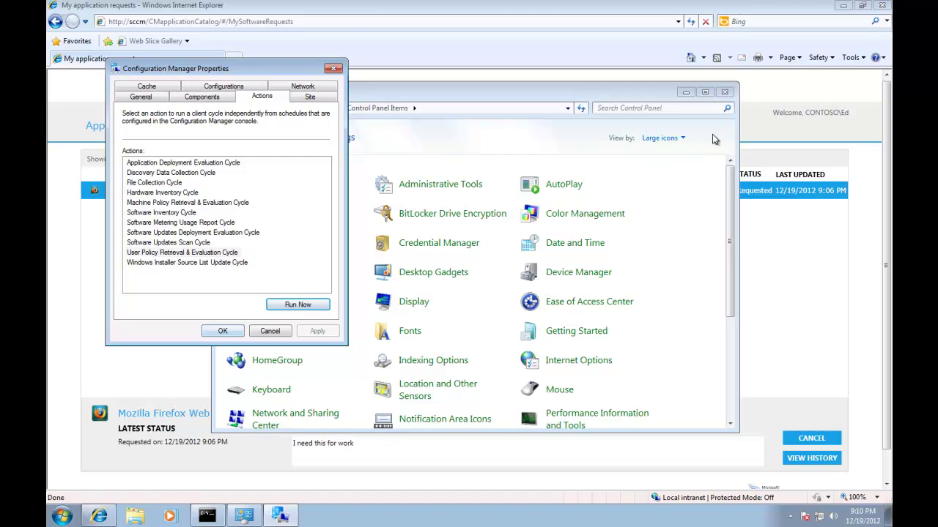
Step: Close Control Panel and the Configuration Manager properties, then refresh the My Application Requests page
{"action": "left_click", "coordinate": [725, 91]}
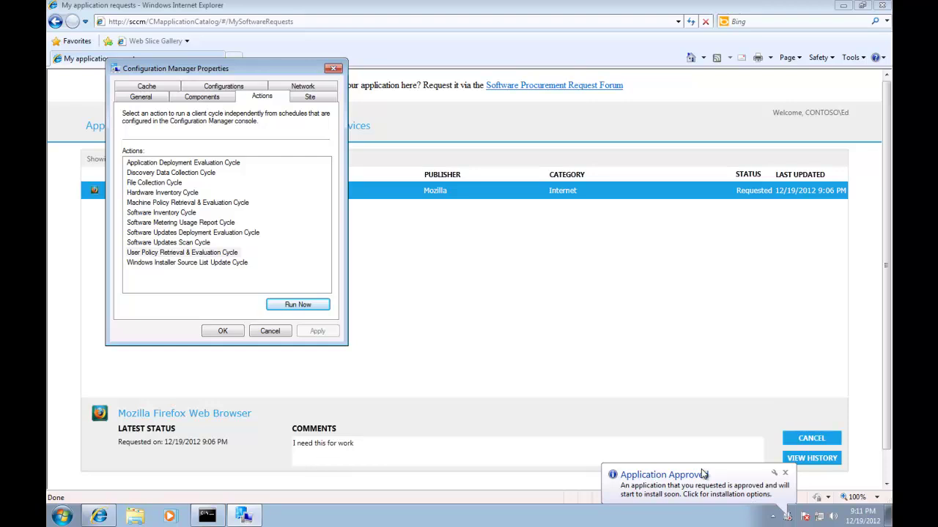
{"action": "left_click", "coordinate": [705, 490]}
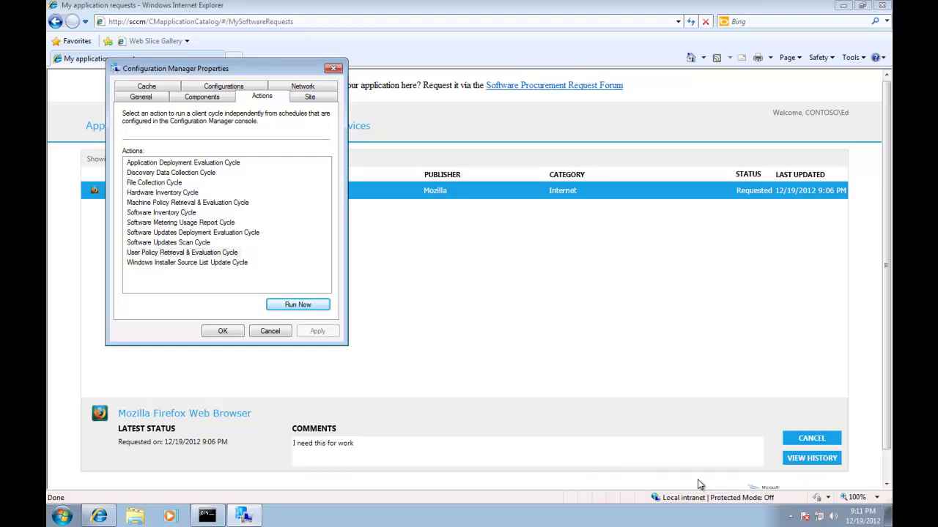
{"action": "left_click", "coordinate": [228, 331]}
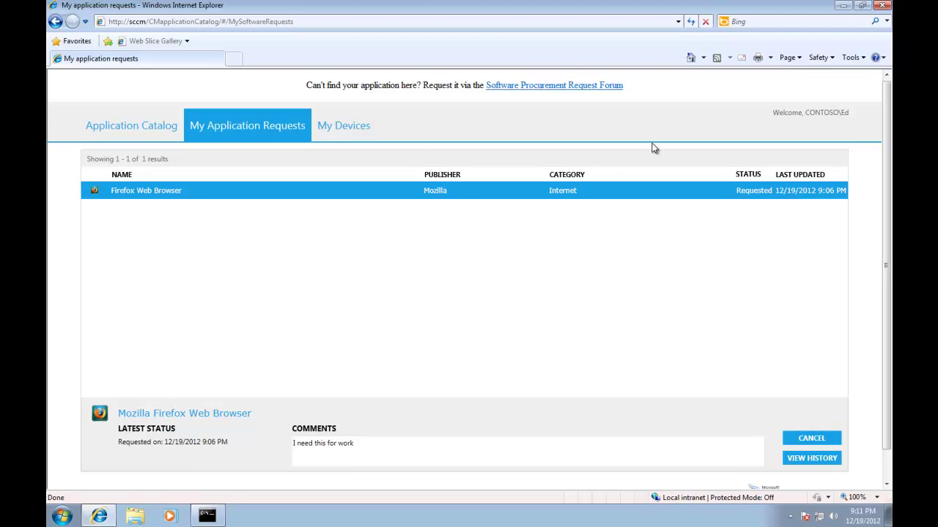
{"action": "left_click", "coordinate": [691, 21]}
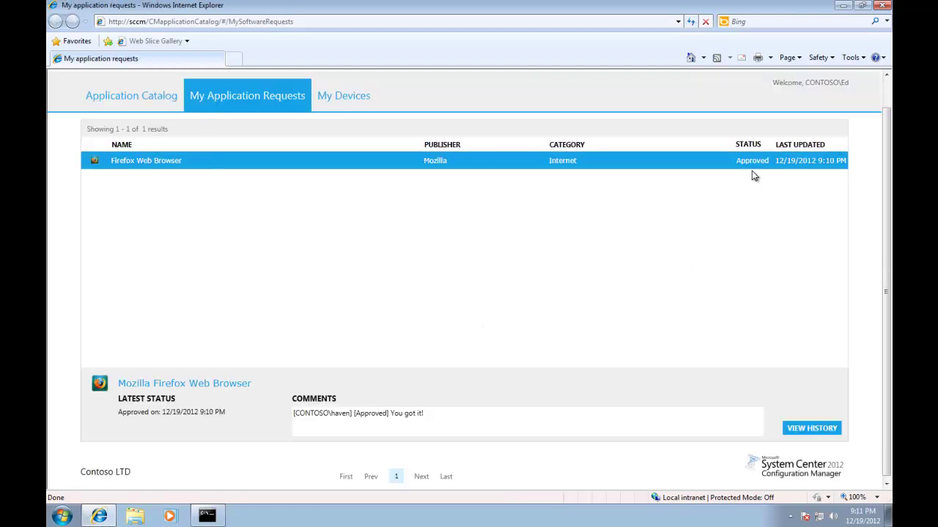
Step: View the approved application requests in Software Center and install Firefox Web Browser with the Install software now option
{"action": "left_click", "coordinate": [790, 516]}
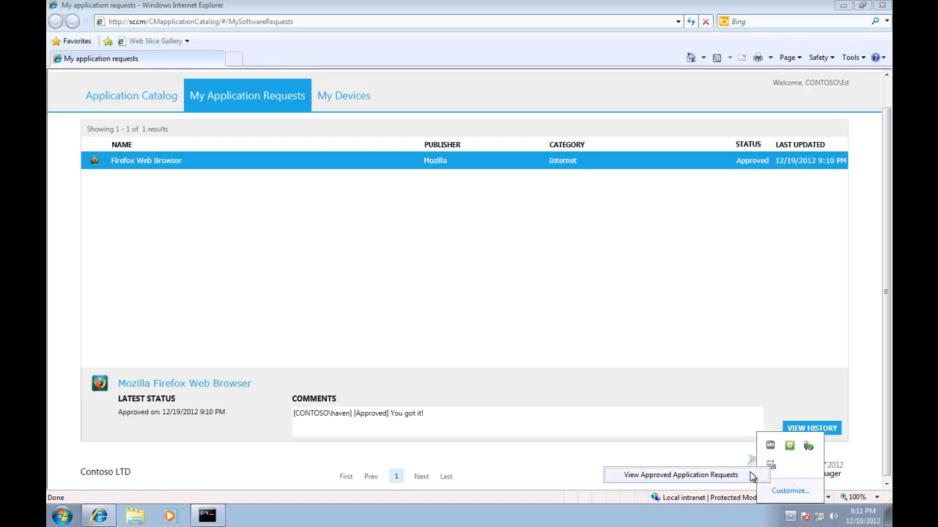
{"action": "left_click", "coordinate": [771, 469]}
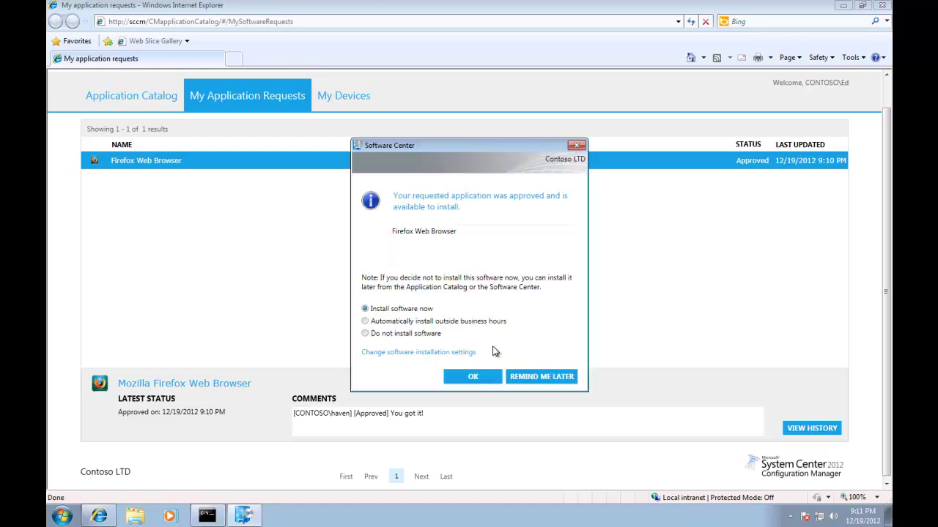
{"action": "left_click", "coordinate": [471, 378]}
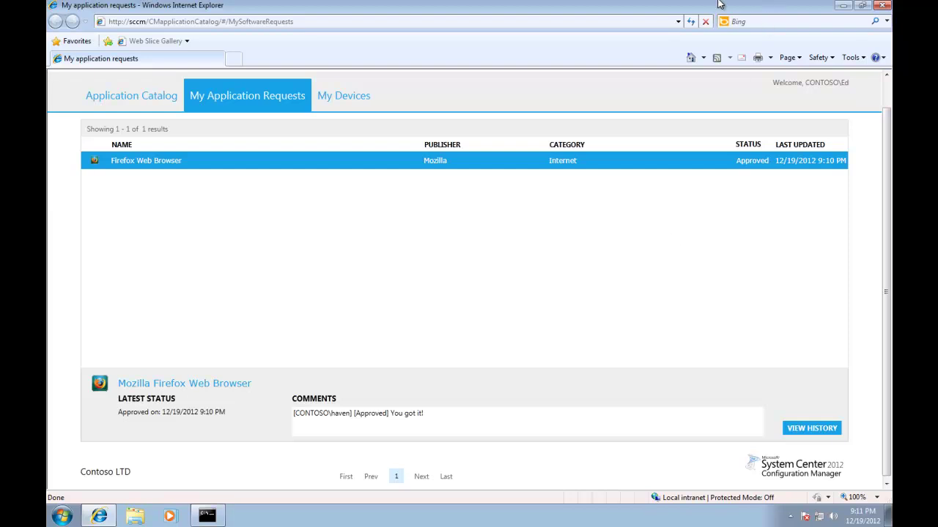
Step: Minimize the outer remote desktop session and advance the slide show from the DEMO slide to the System Center Training slide
{"action": "mouse_move", "coordinate": [717, 4]}
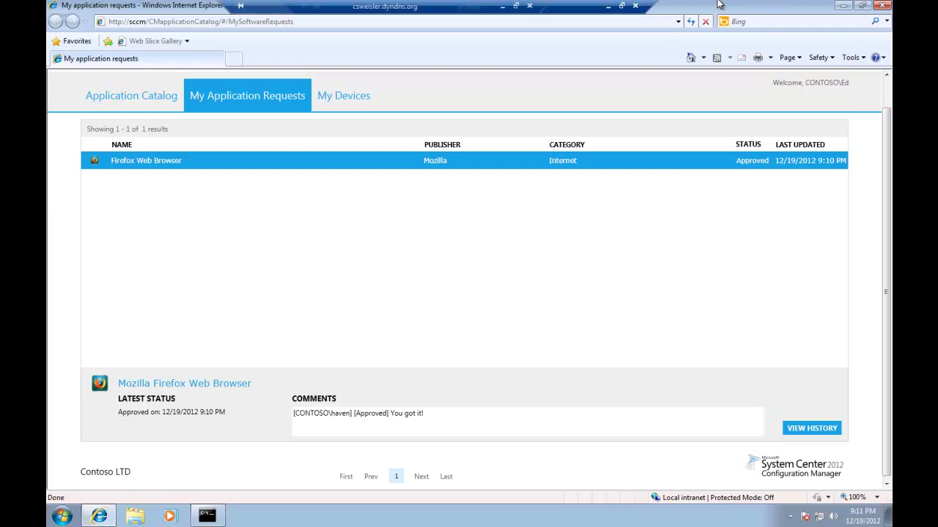
{"action": "left_click", "coordinate": [504, 5]}
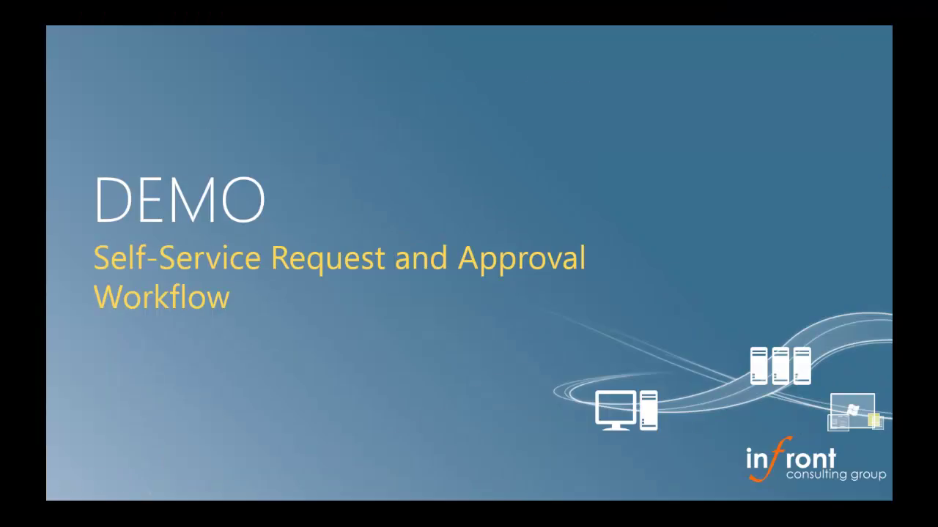
{"action": "key", "text": "Right"}
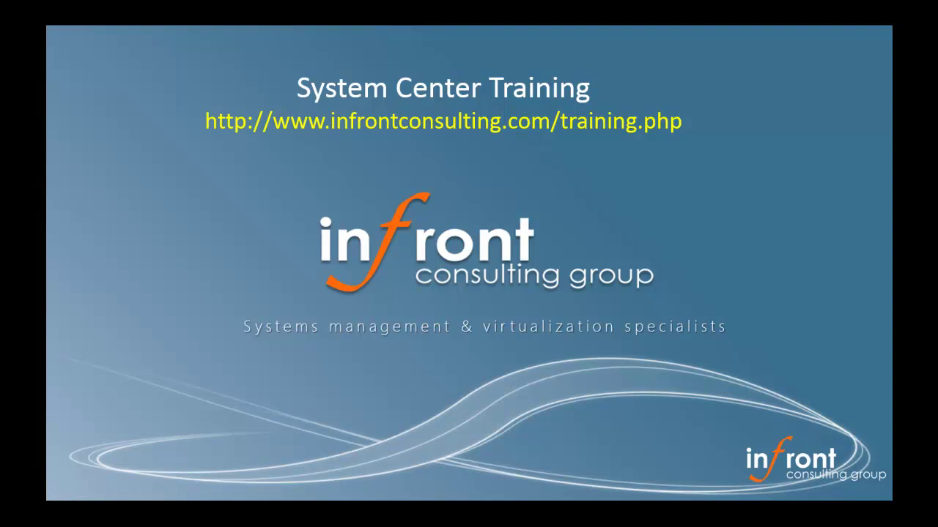